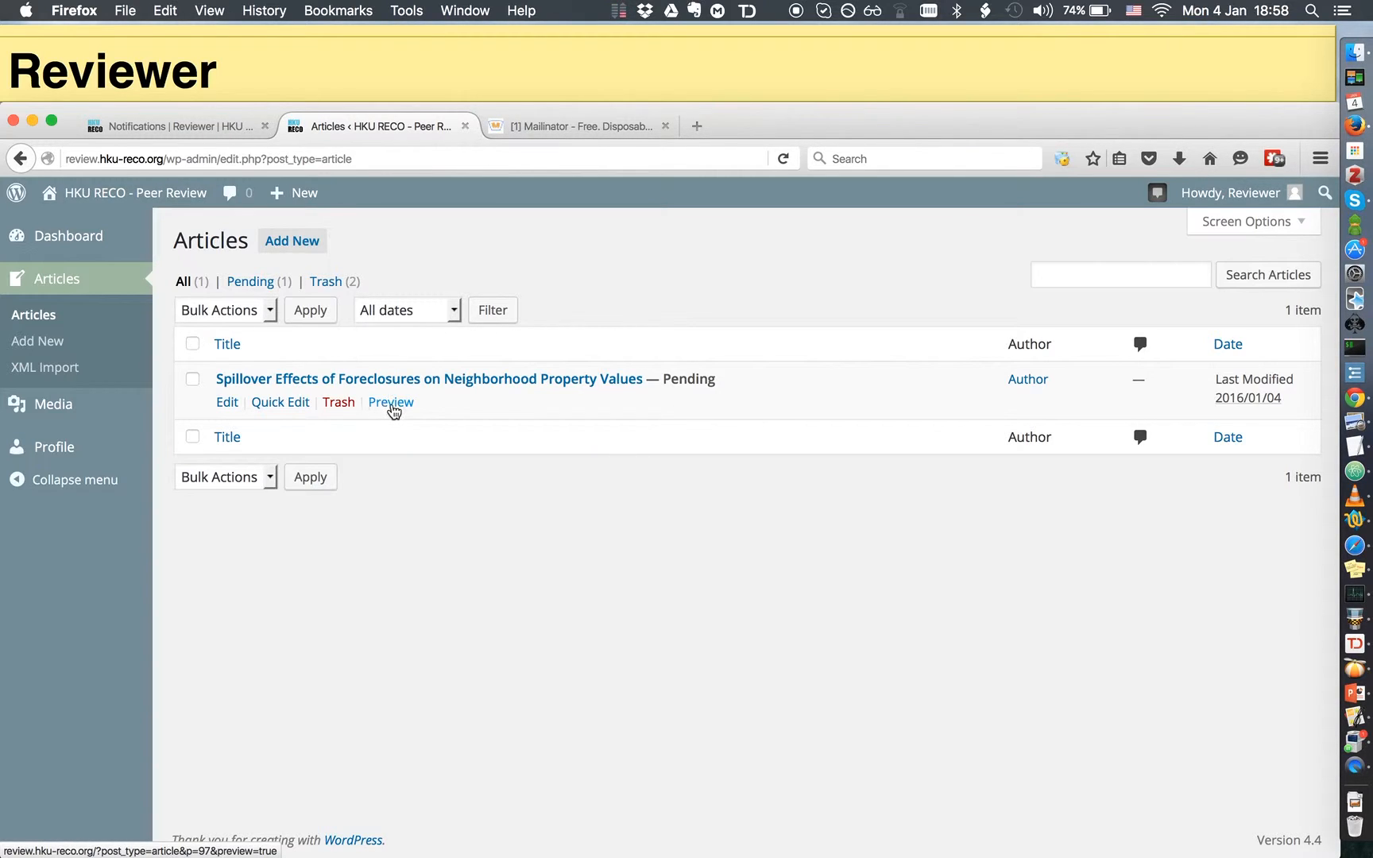
Open the pending article's preview in a new tab and look it over
click(395, 403)
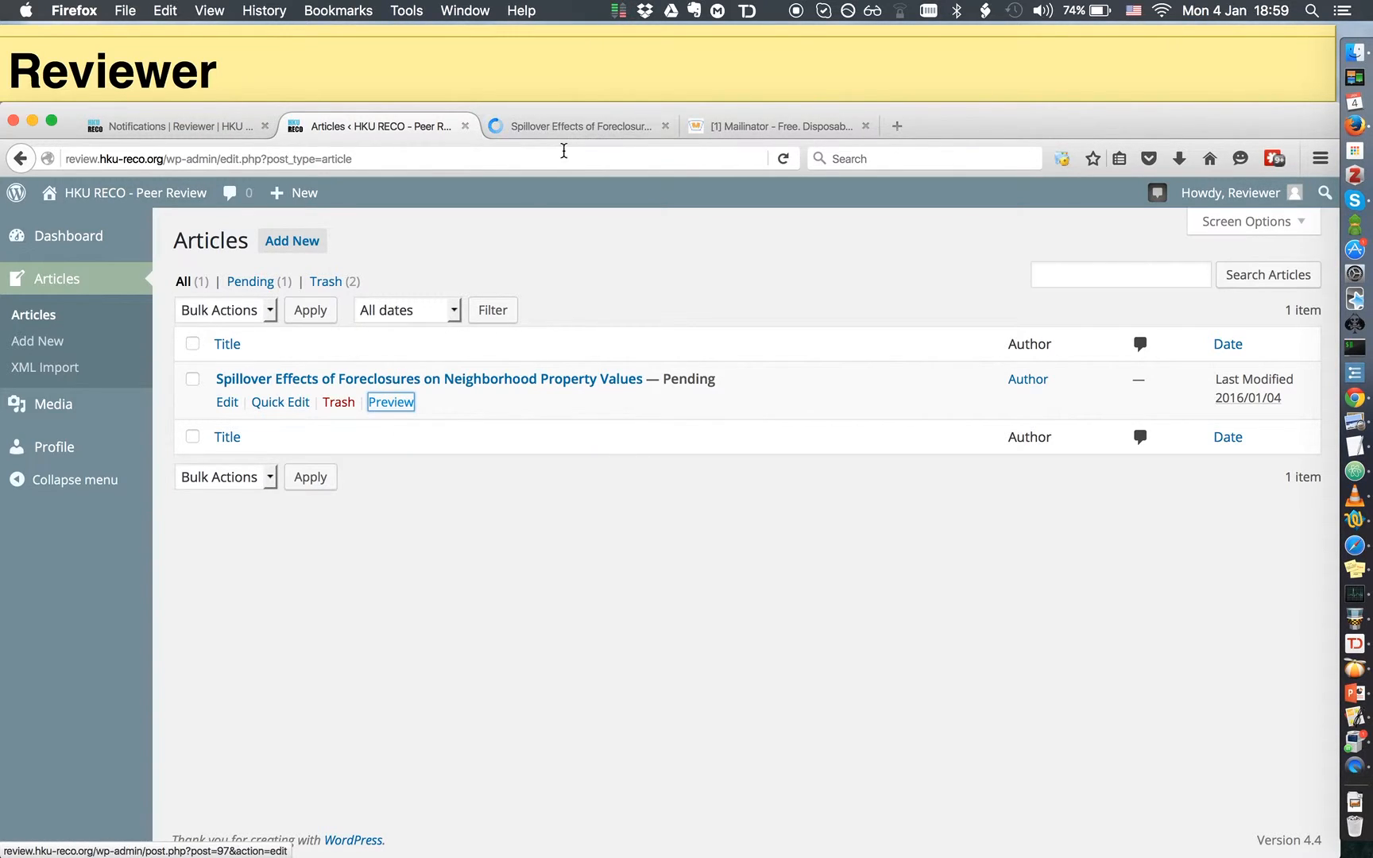
click(586, 125)
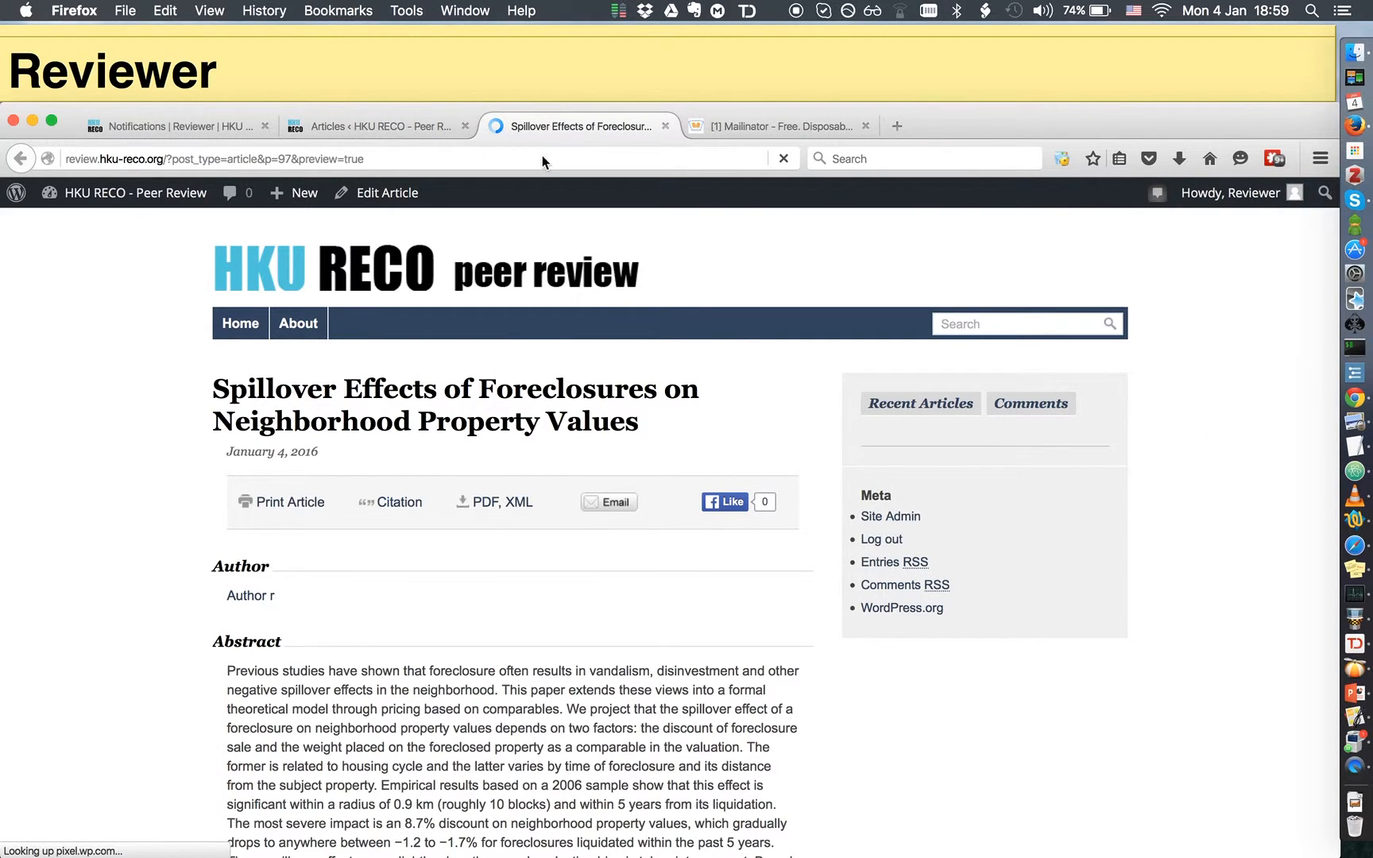
scroll(161, 417, down, 1)
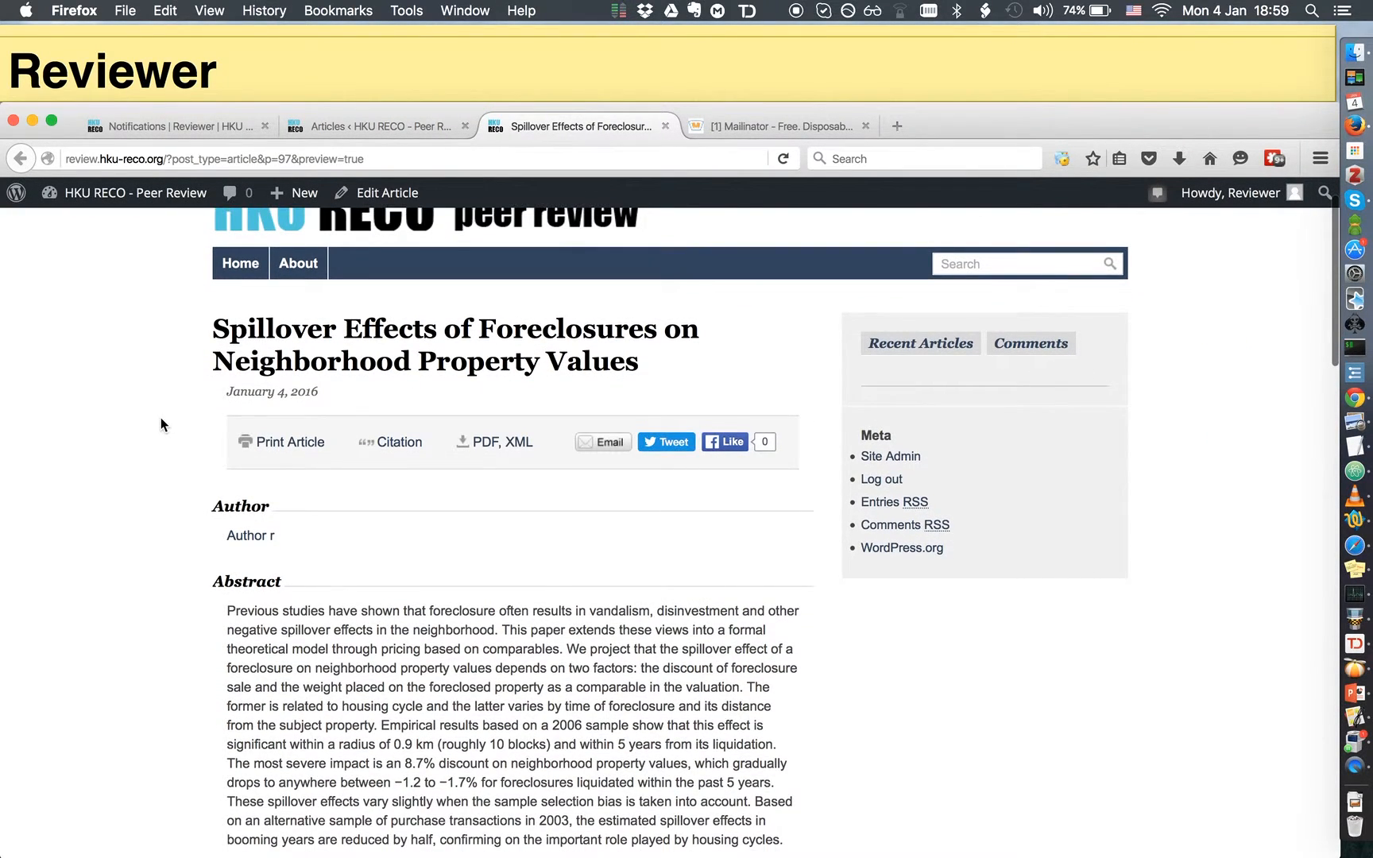
scroll(161, 417, up, 1)
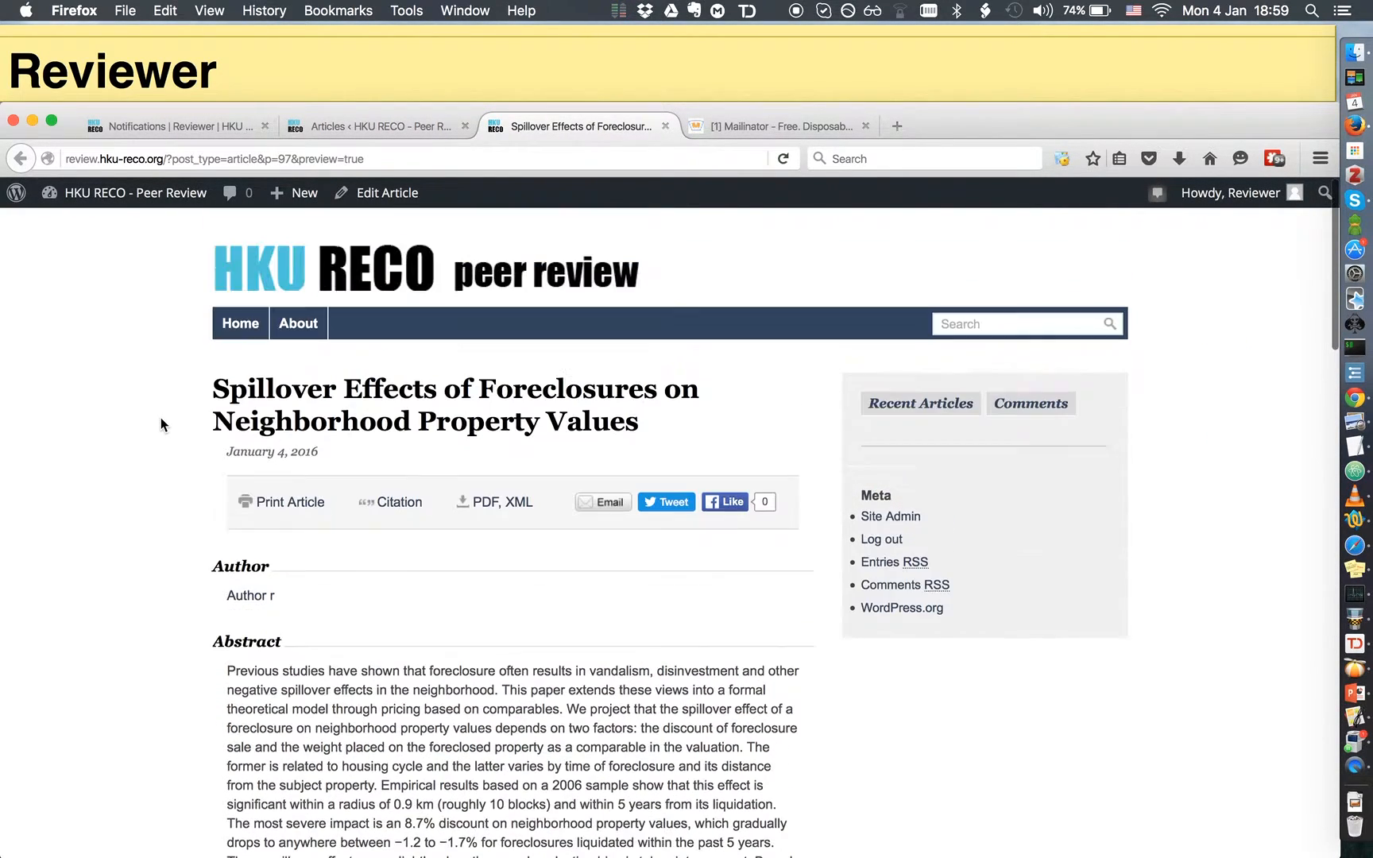
Download the article's PDF, allowing the connection, and open it in Skim
click(487, 512)
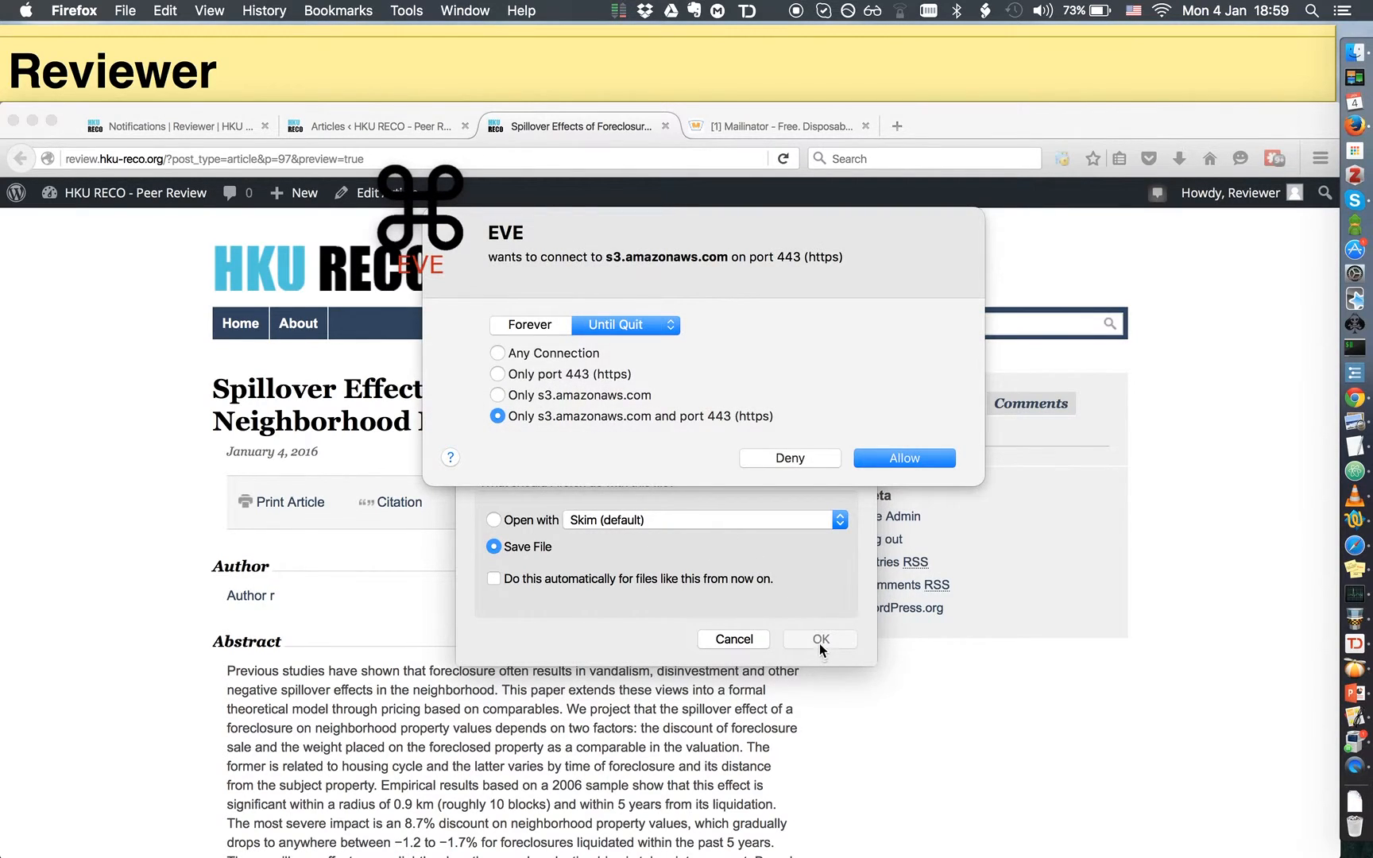
click(887, 461)
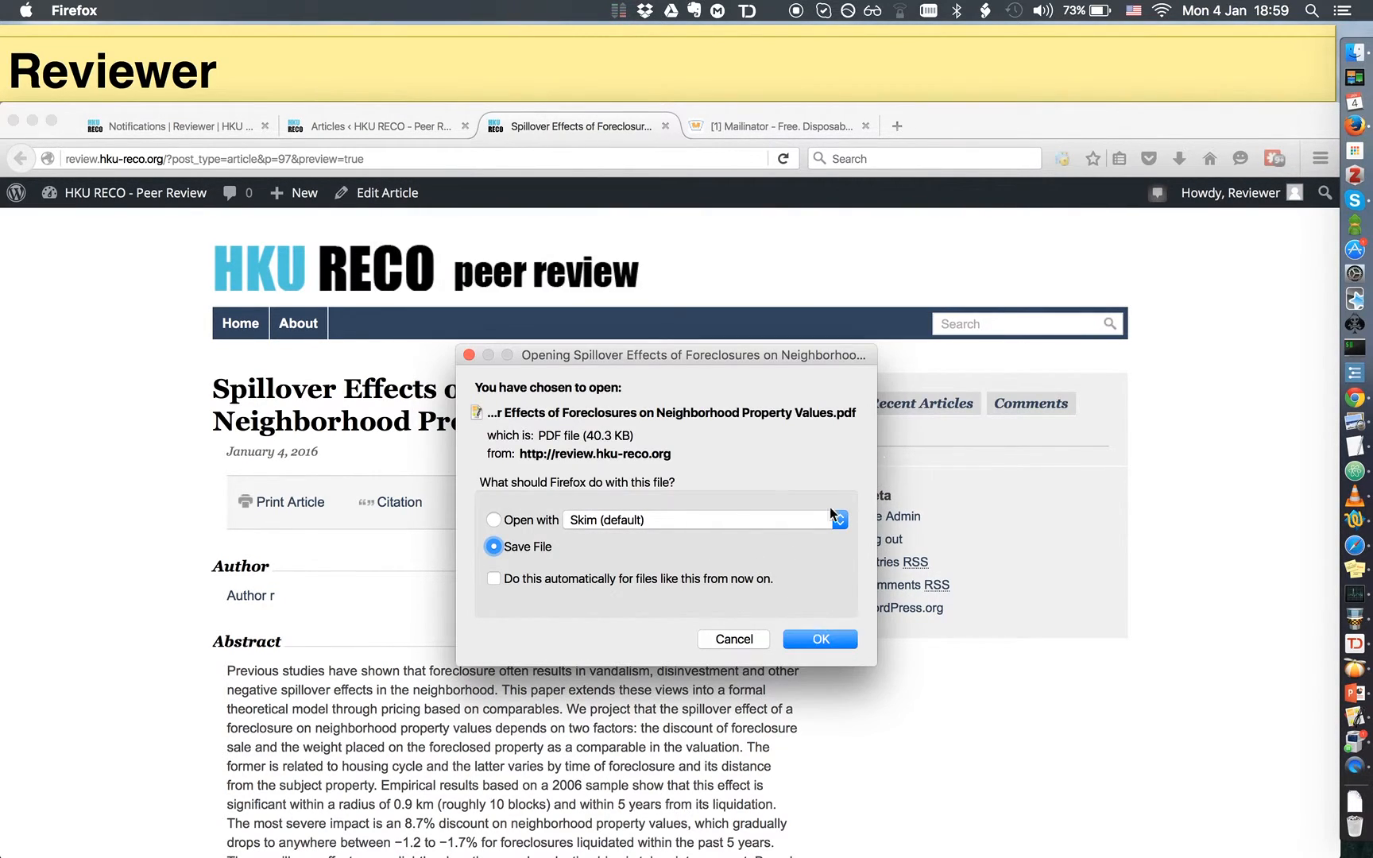
click(500, 521)
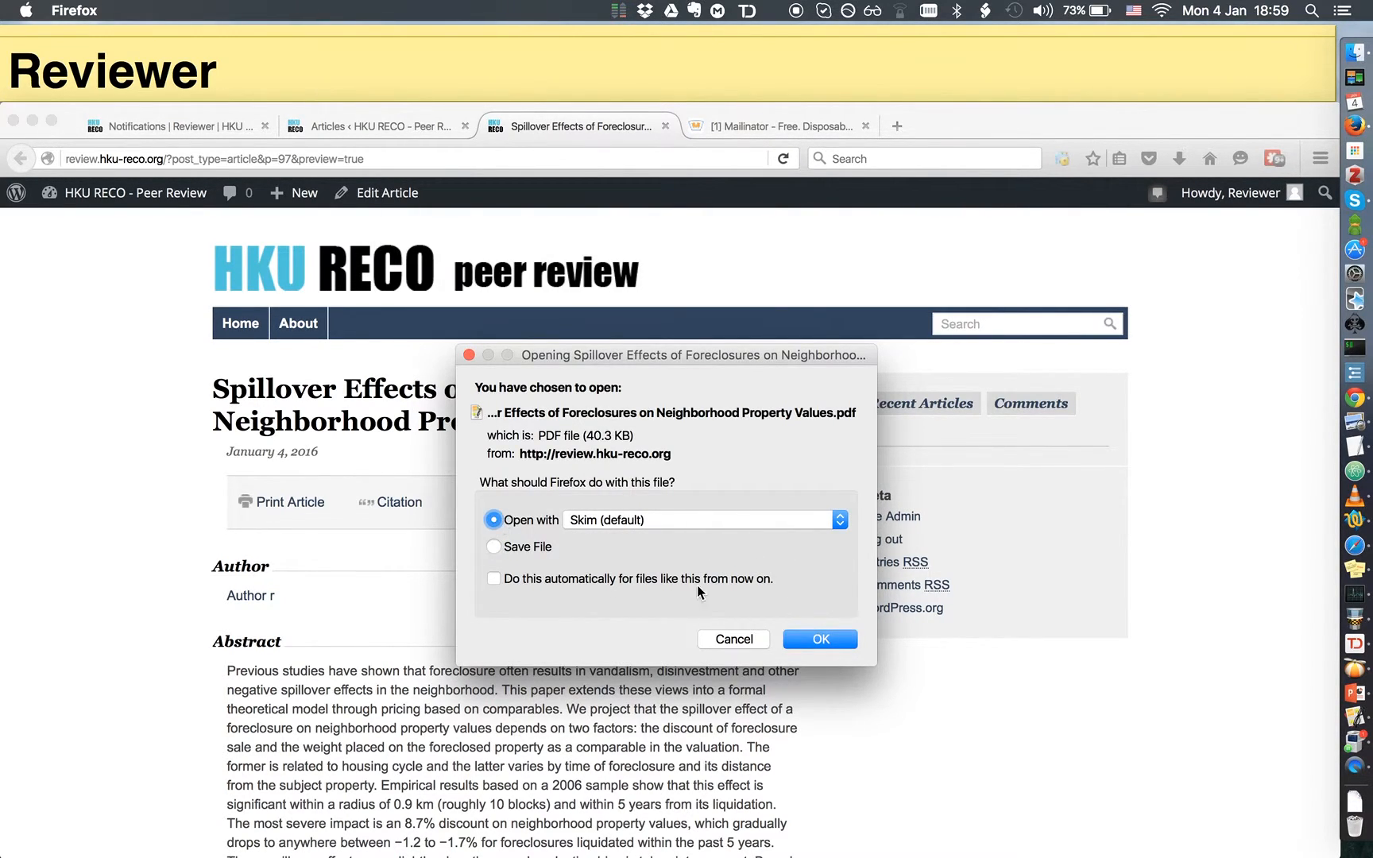
click(808, 640)
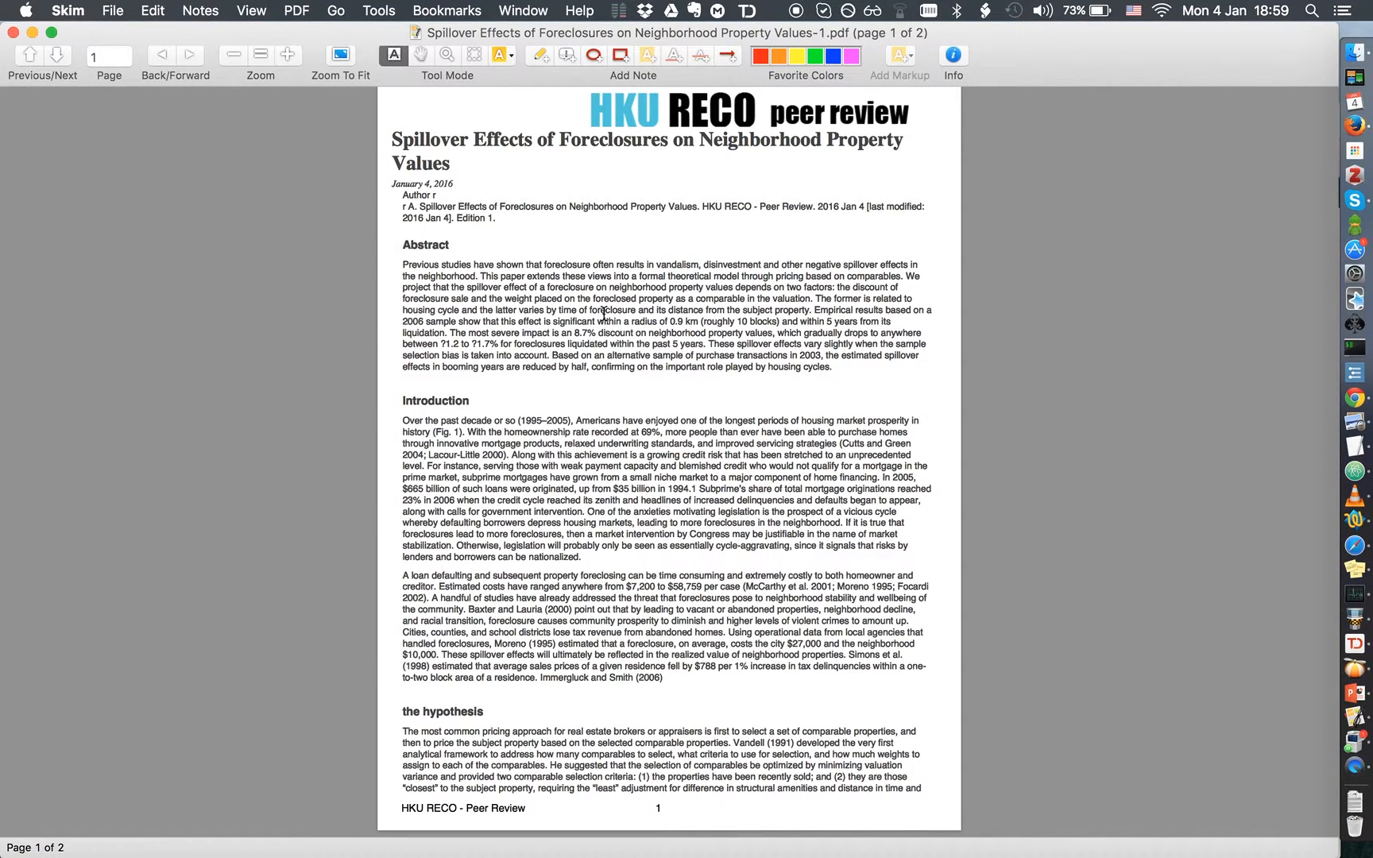
Read through the 'Spillover Effects of Foreclosures' PDF in Skim, then return to Firefox
scroll(603, 312, down, 10)
scroll(603, 318, up, 10)
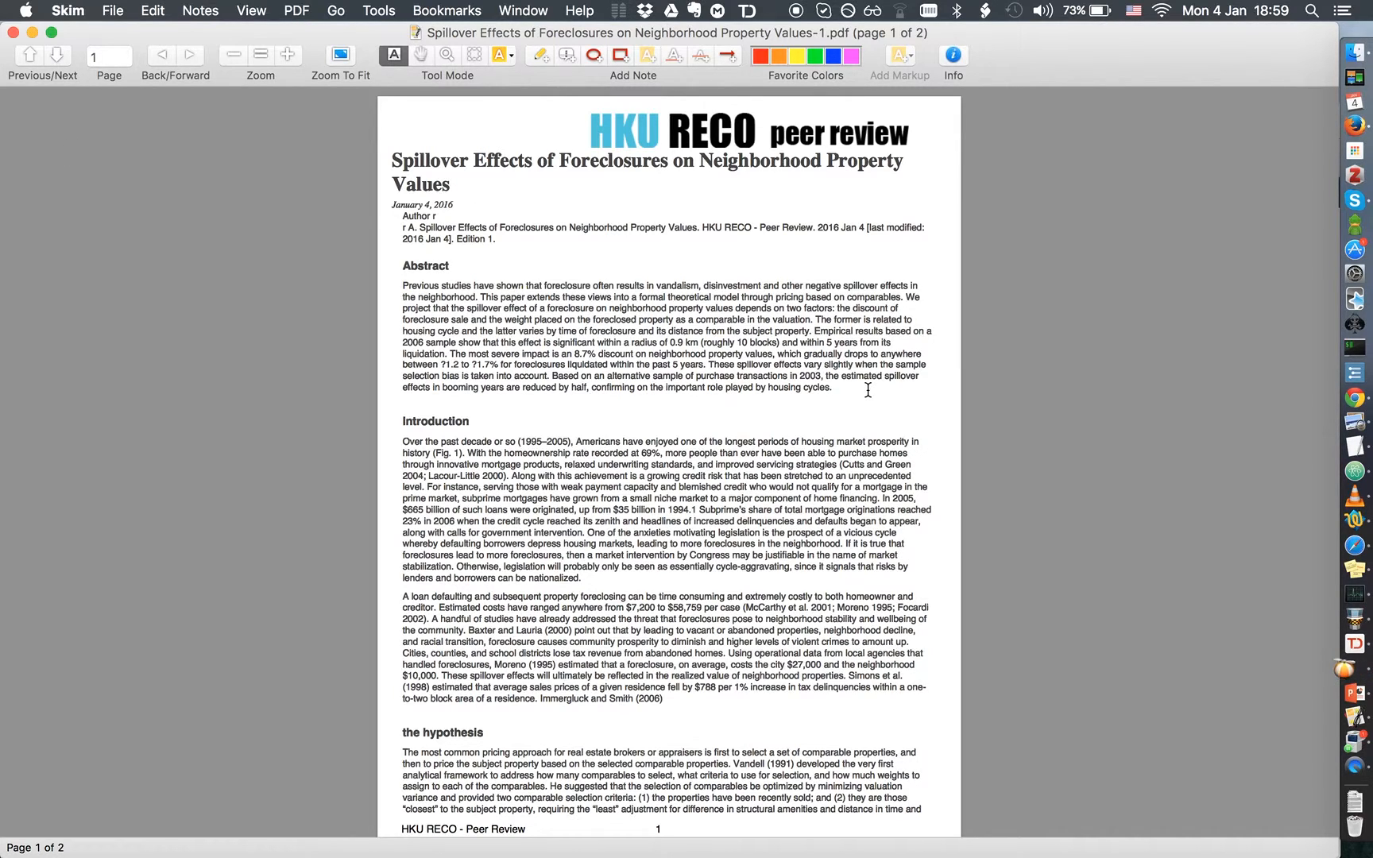
key(super+Tab)
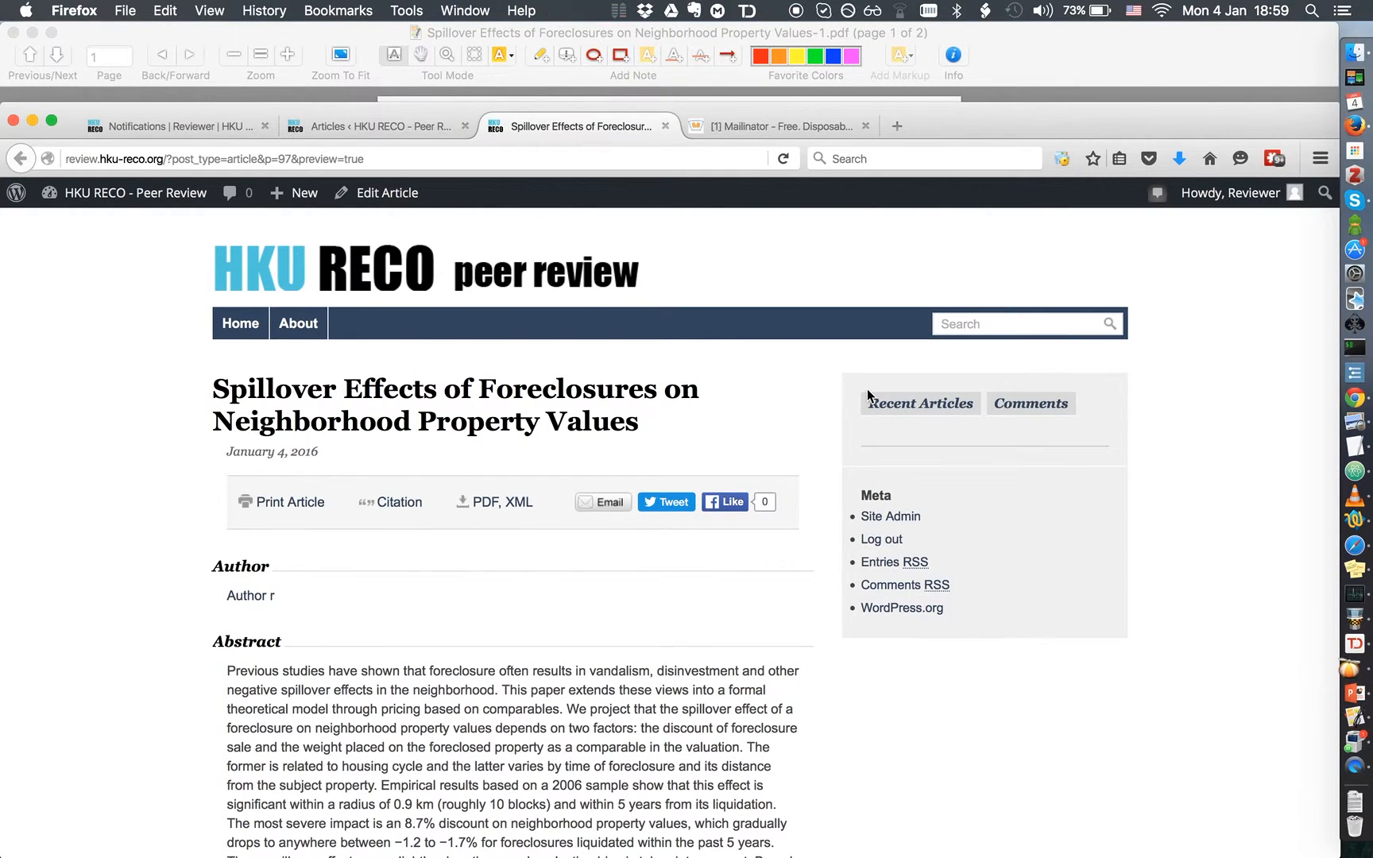
Open the foreclosure paper from the Articles list and scroll down to its Reviews box
click(433, 131)
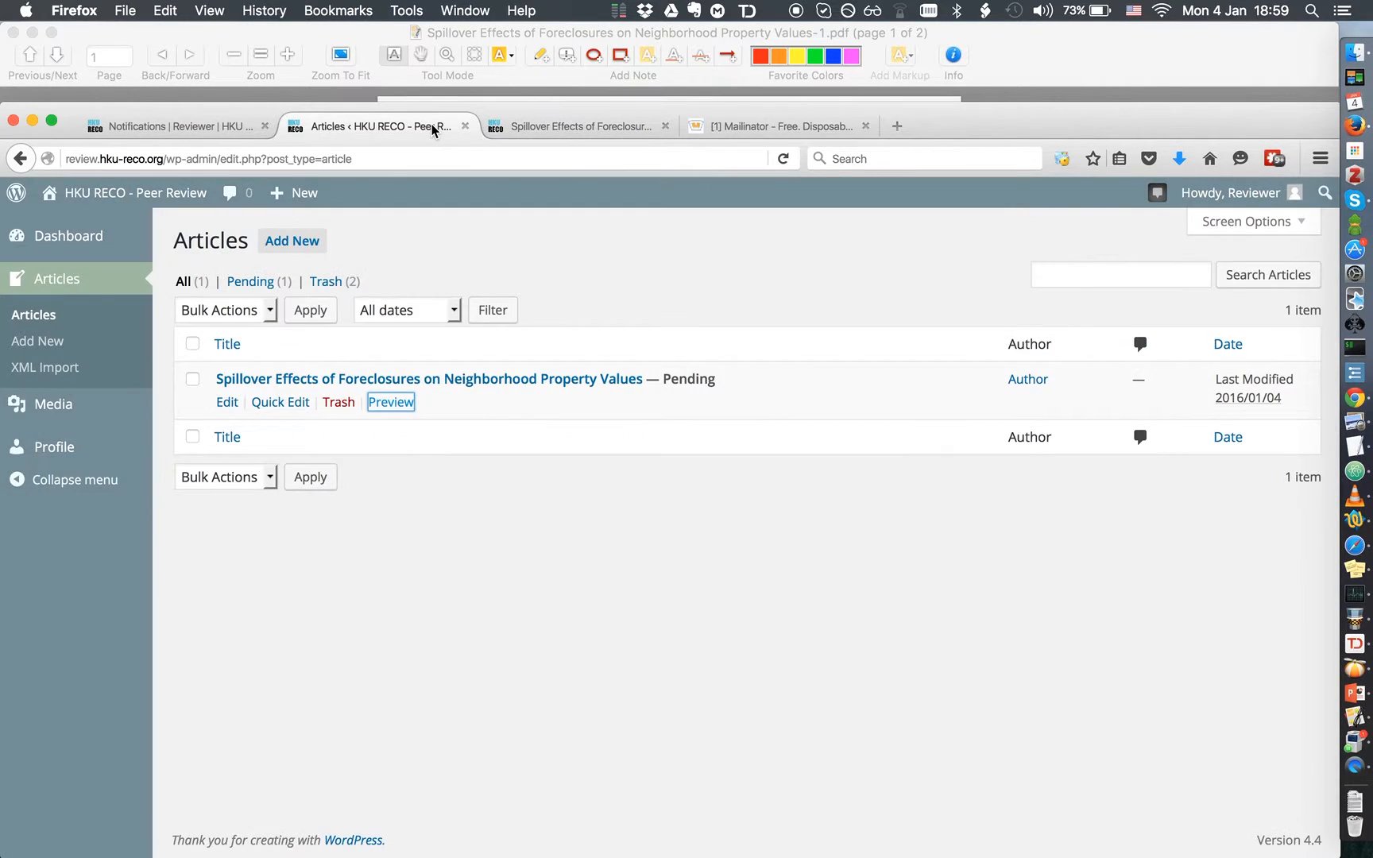
click(300, 385)
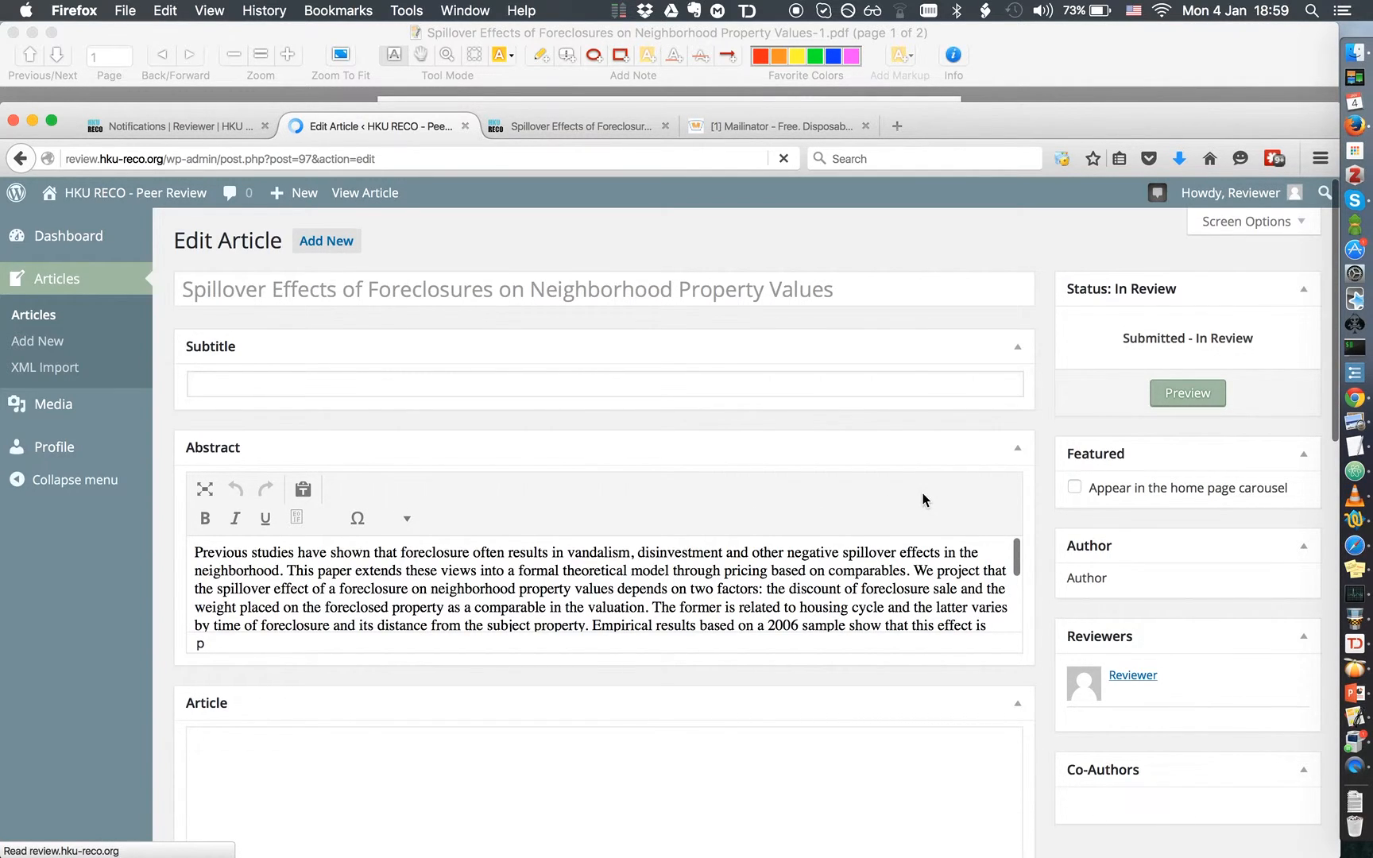
scroll(920, 494, down, 2)
scroll(920, 495, down, 15)
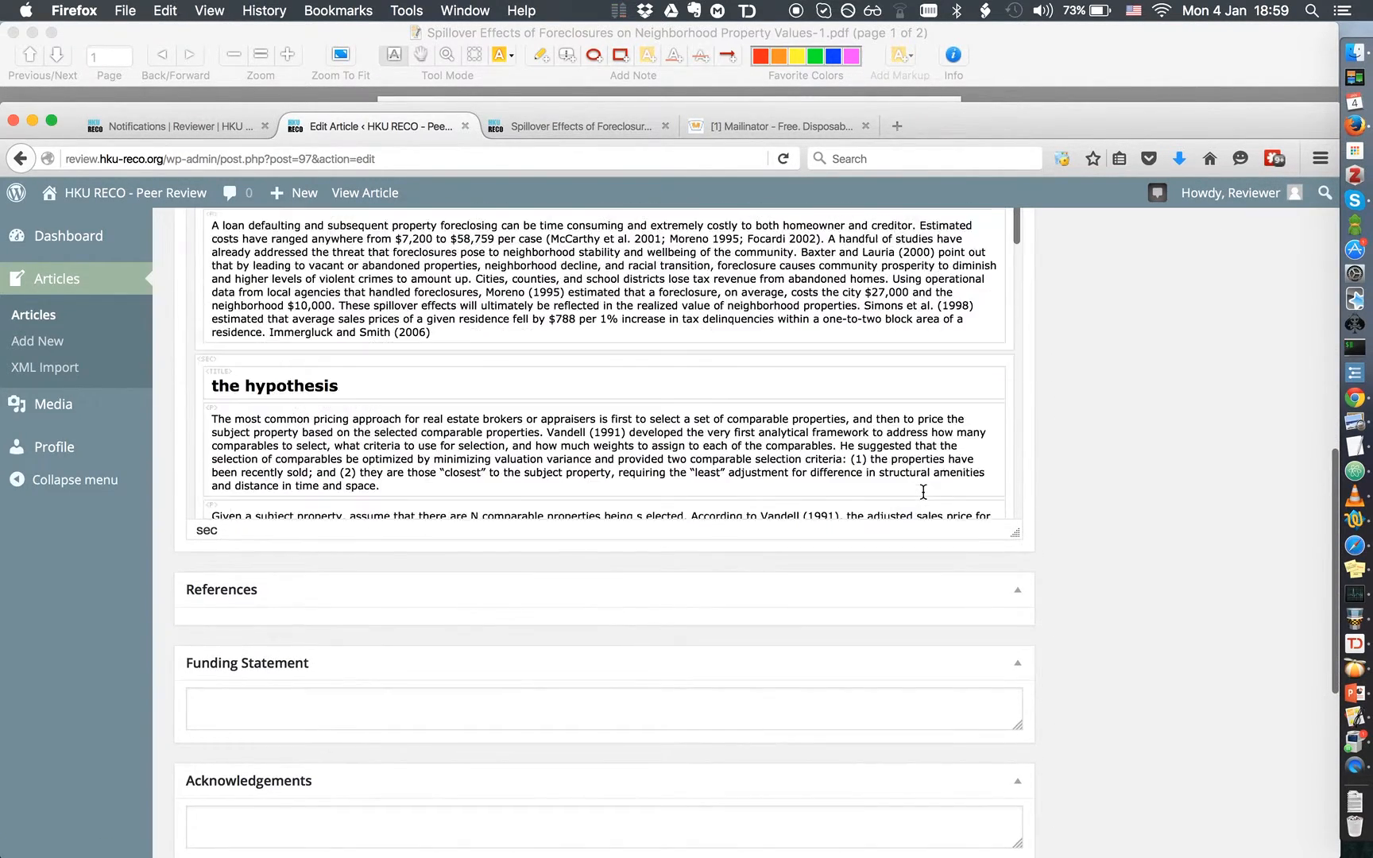
scroll(1152, 637, down, 5)
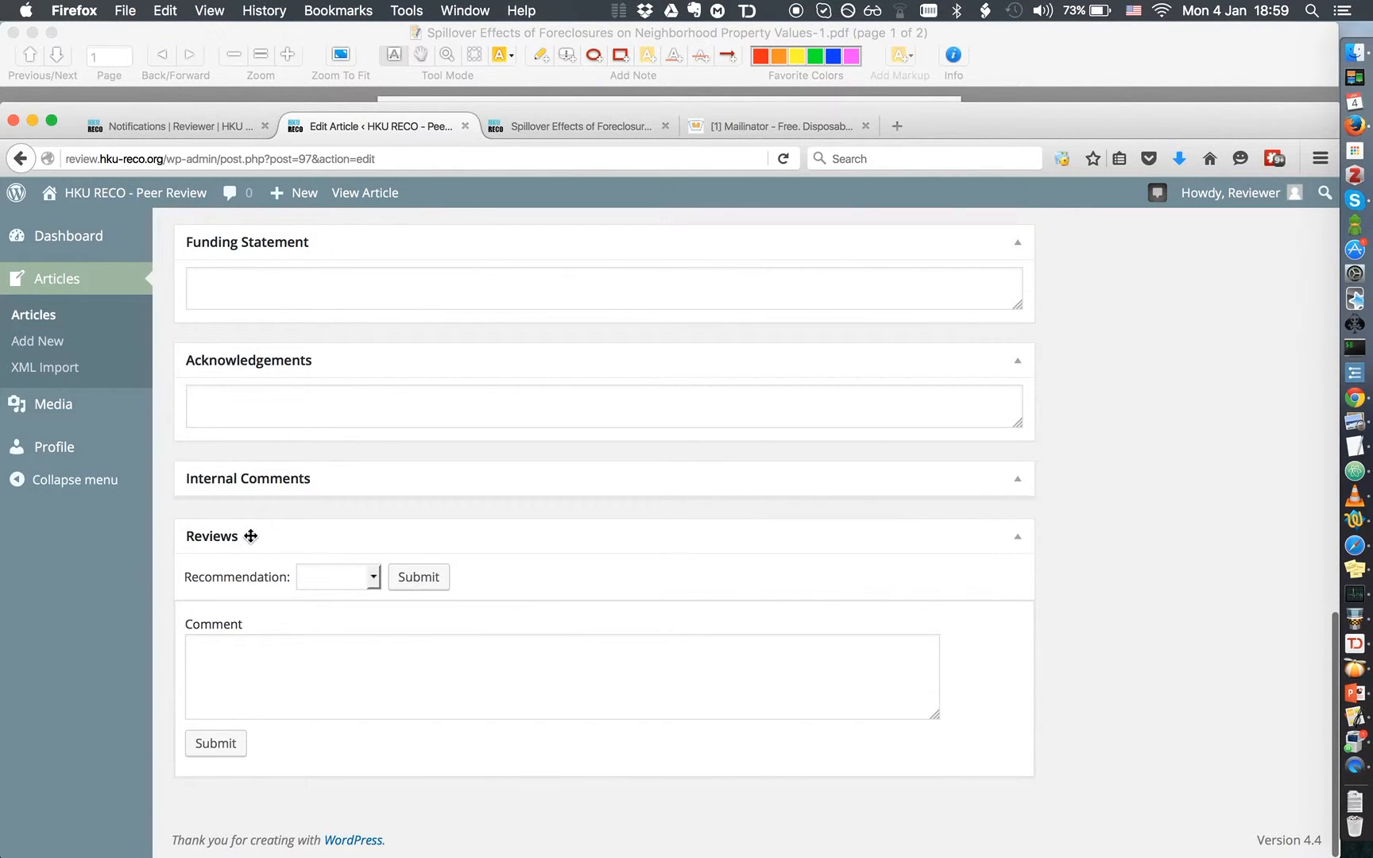
Choose Approve as the article's recommendation and submit it
click(373, 577)
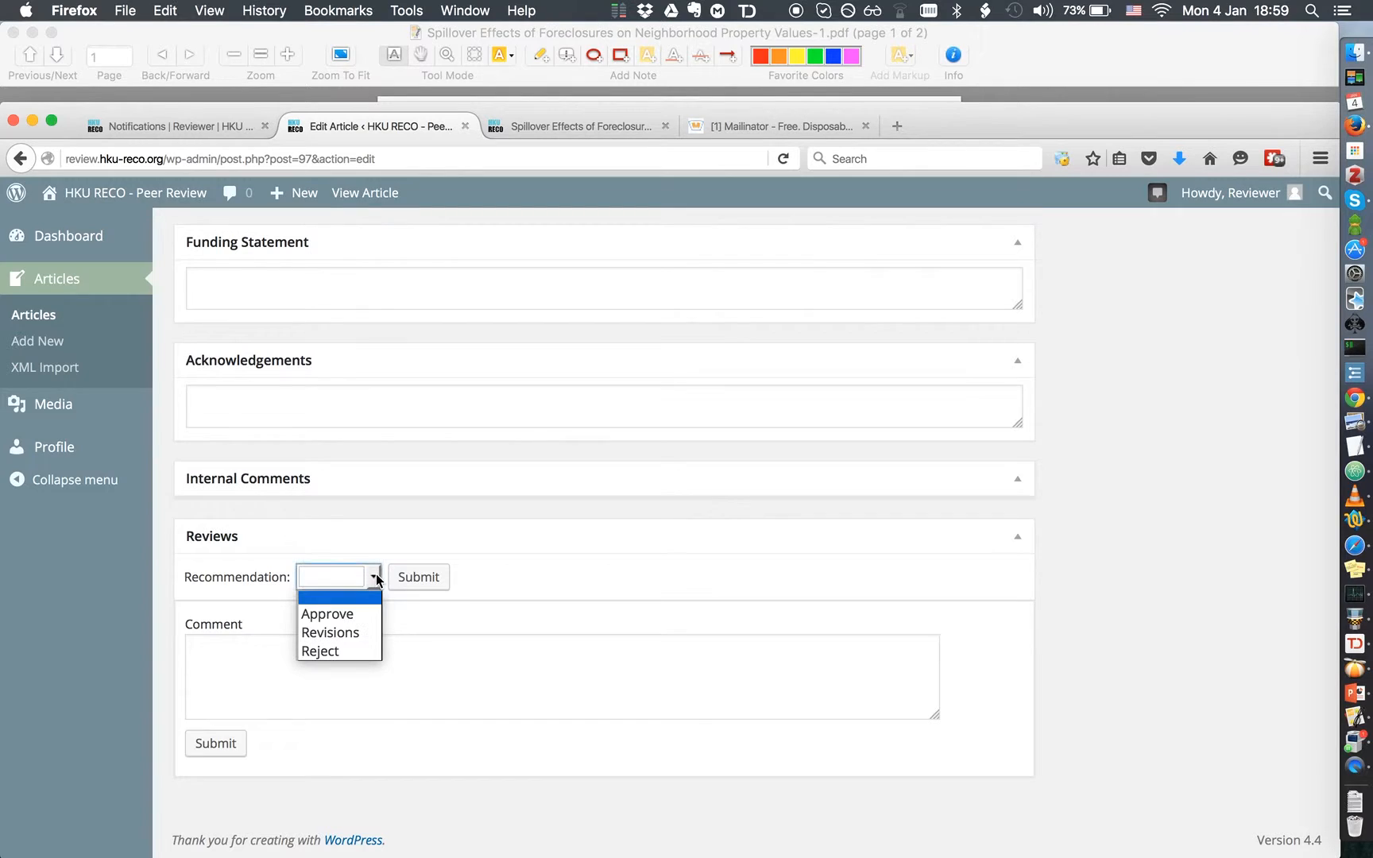
click(328, 615)
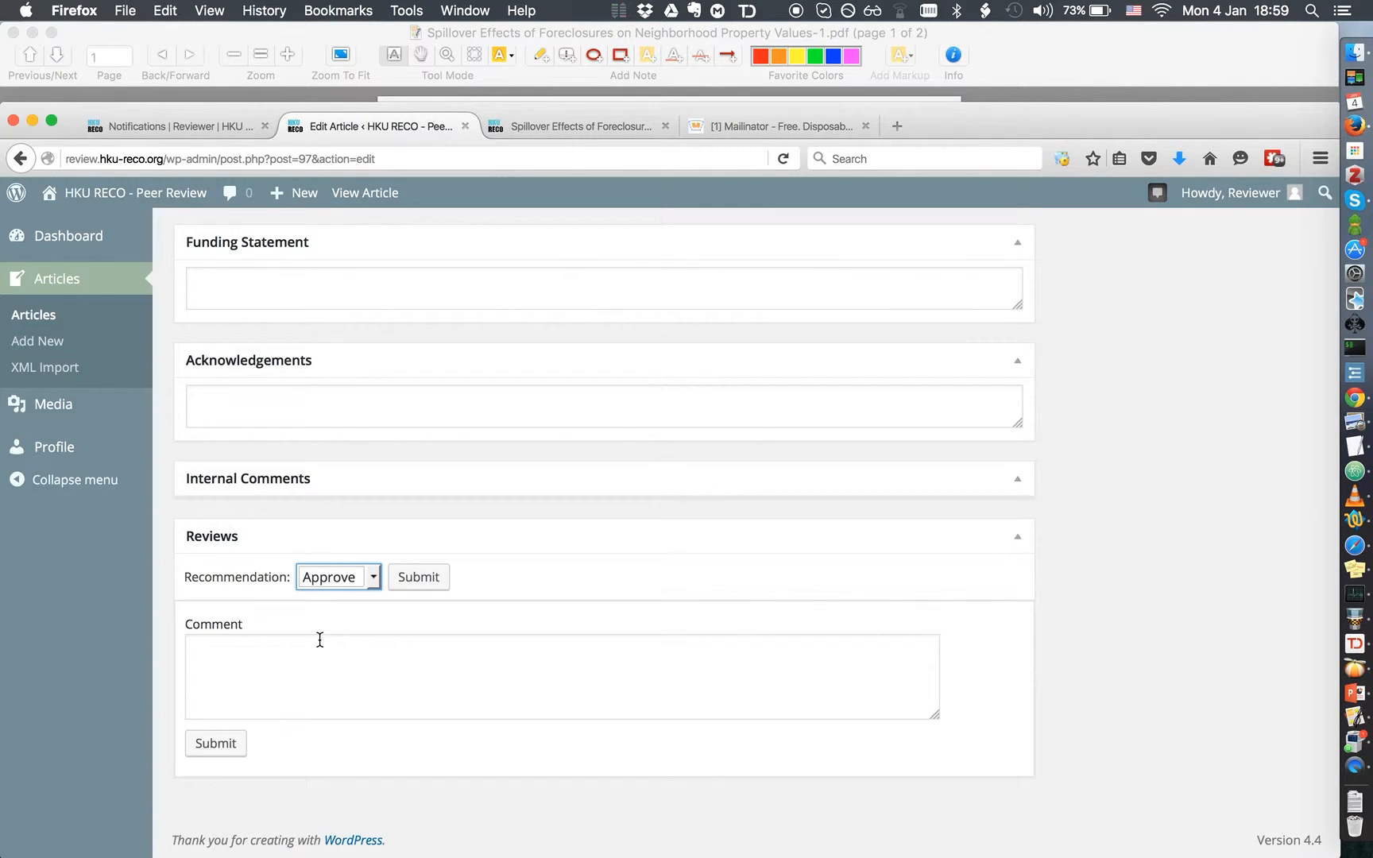
click(427, 581)
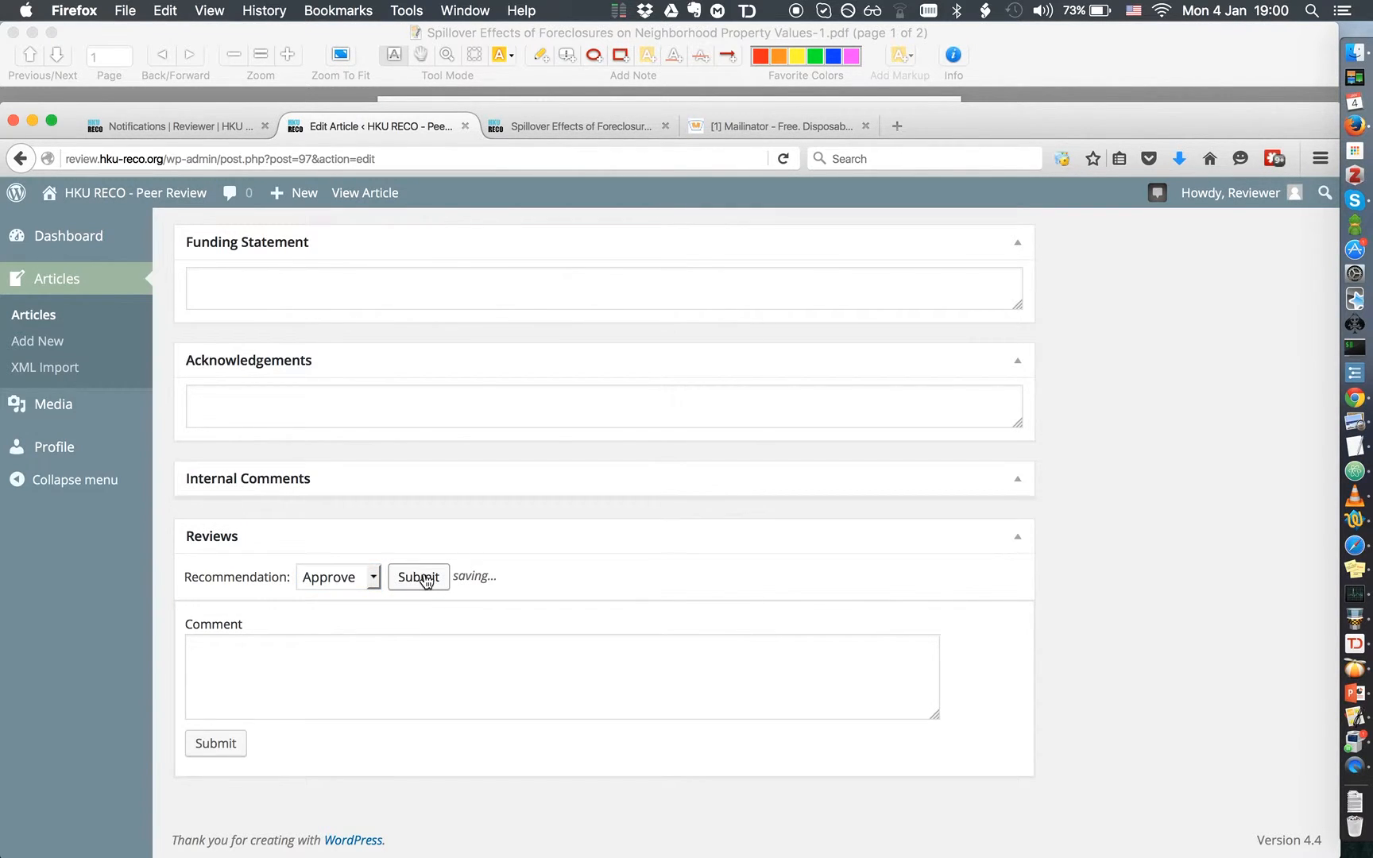
click(246, 646)
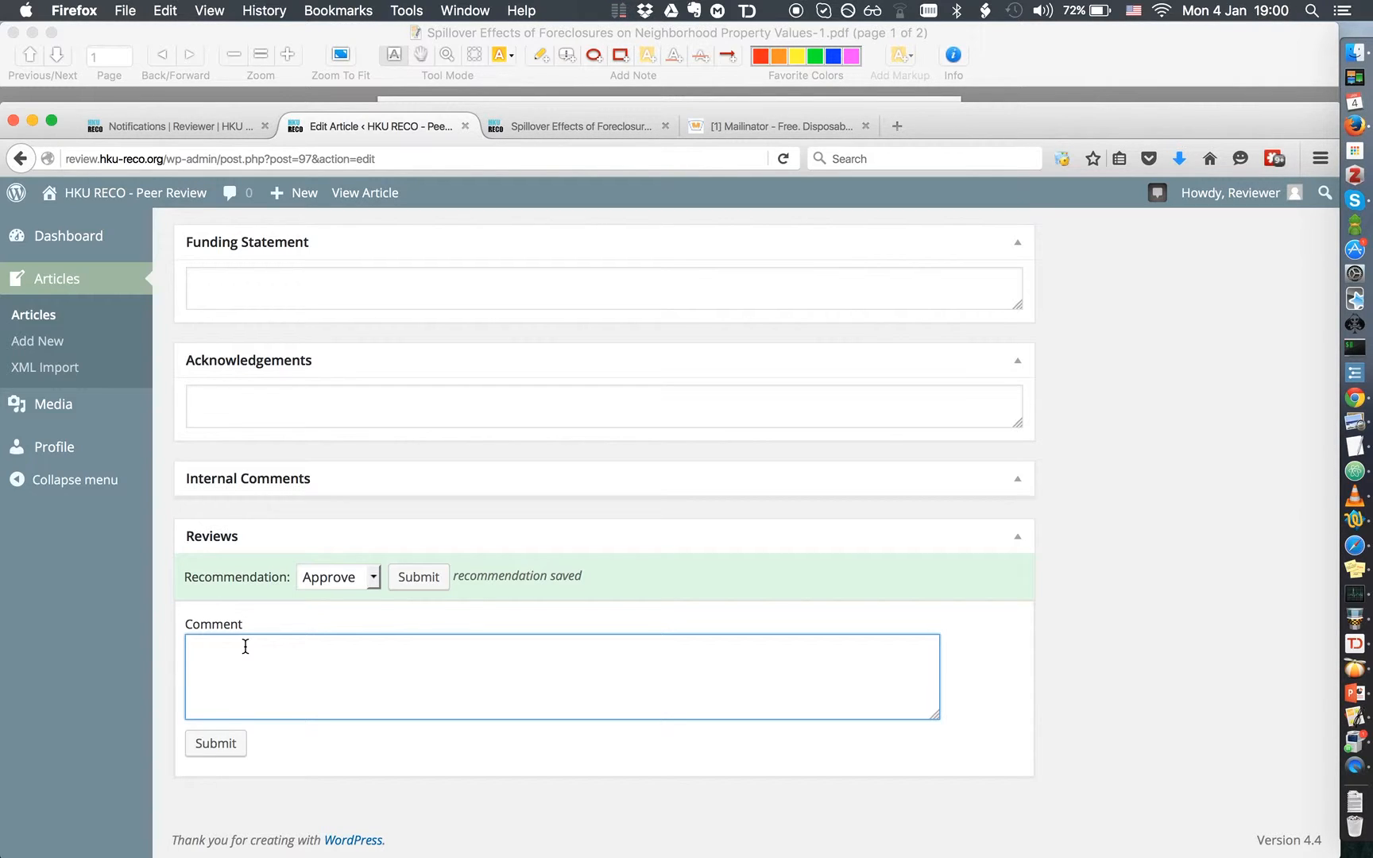
Write the comment 'This is the review. Comments.' and submit it
text(This is)
key(BackSpace)
text(the review. Comments.)
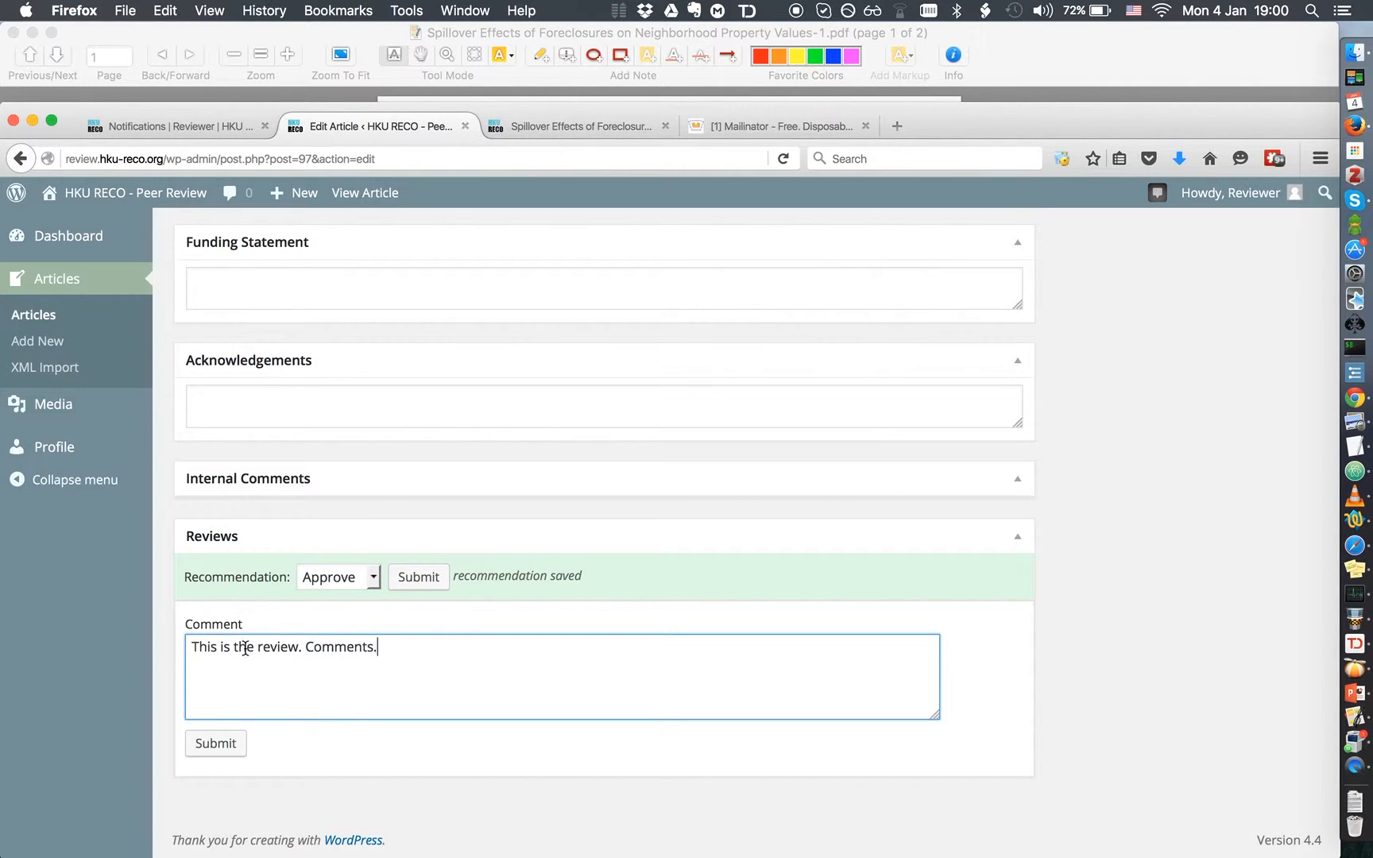
click(216, 747)
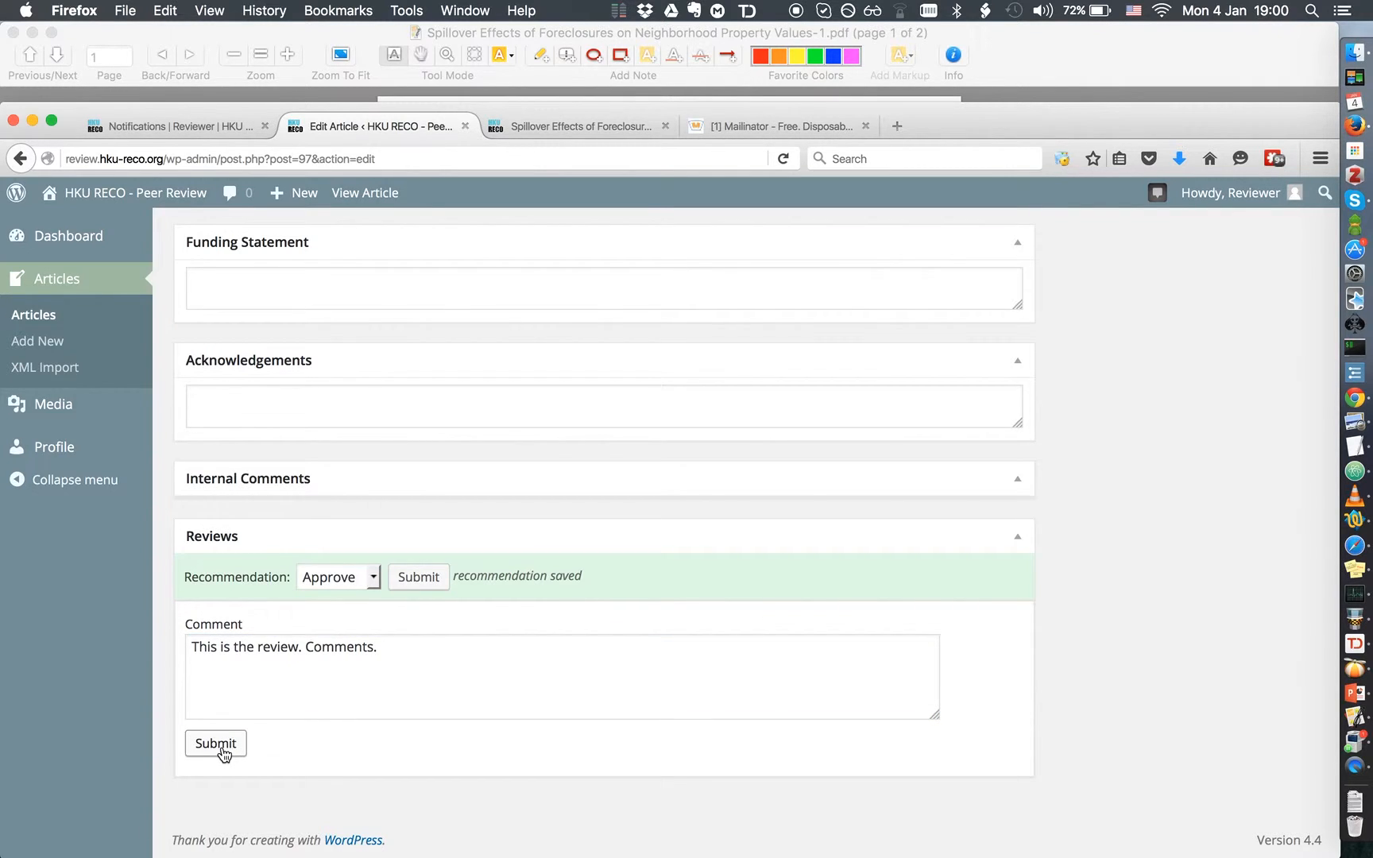
Check the posted review on the Edit Article page, then bring up the workflow slide in Preview
scroll(415, 604, up, 5)
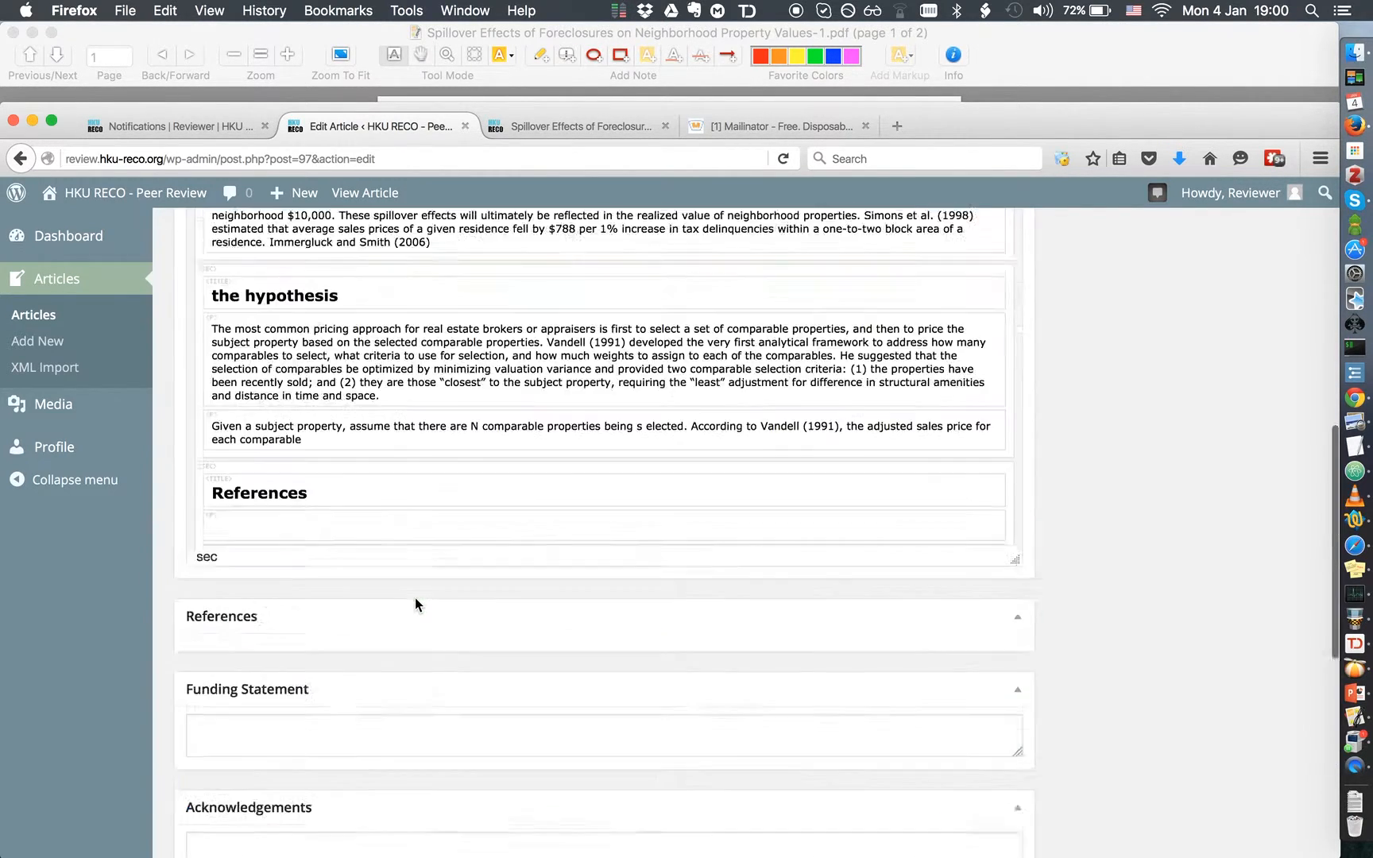
scroll(415, 604, up, 10)
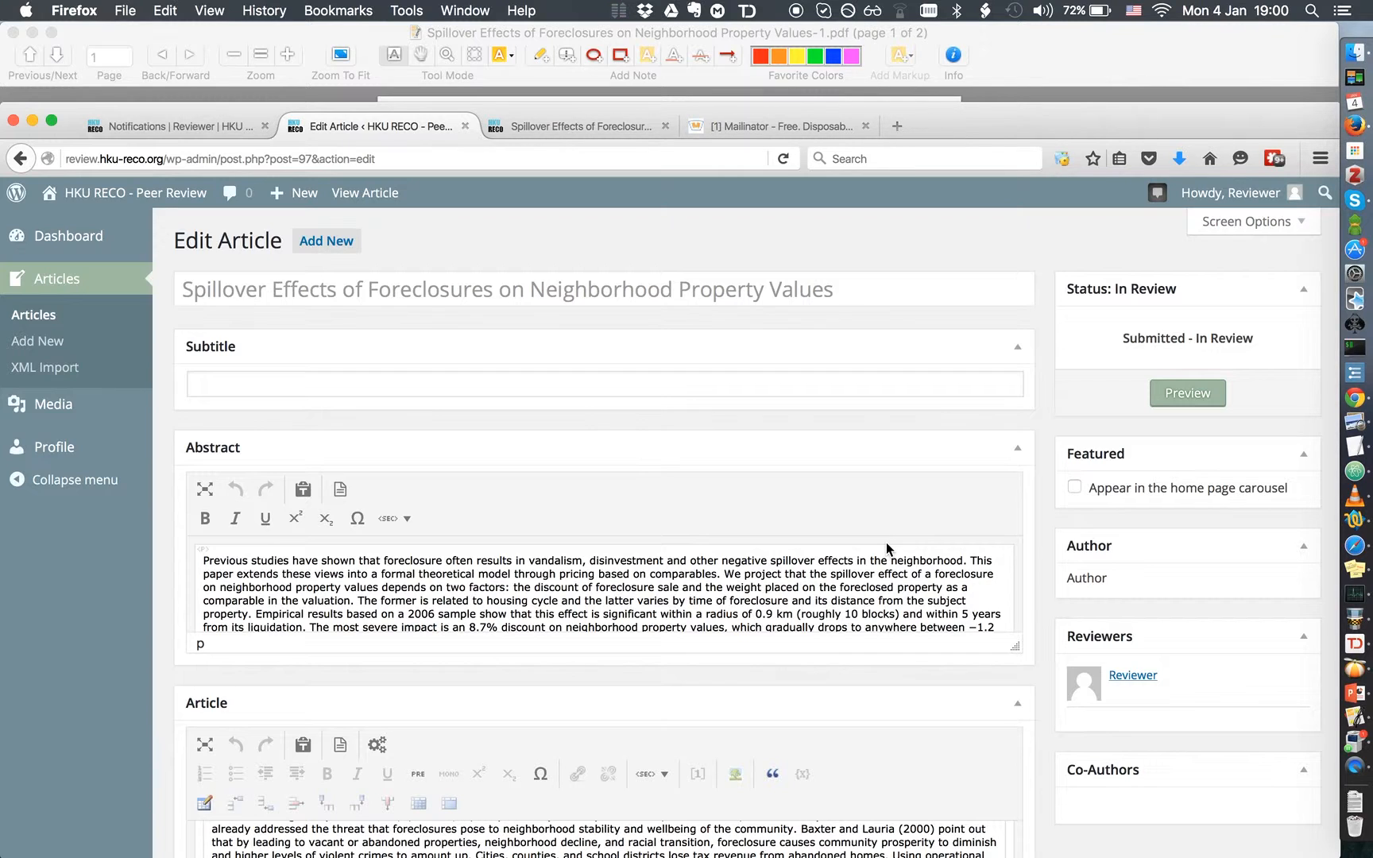
scroll(761, 618, down, 3)
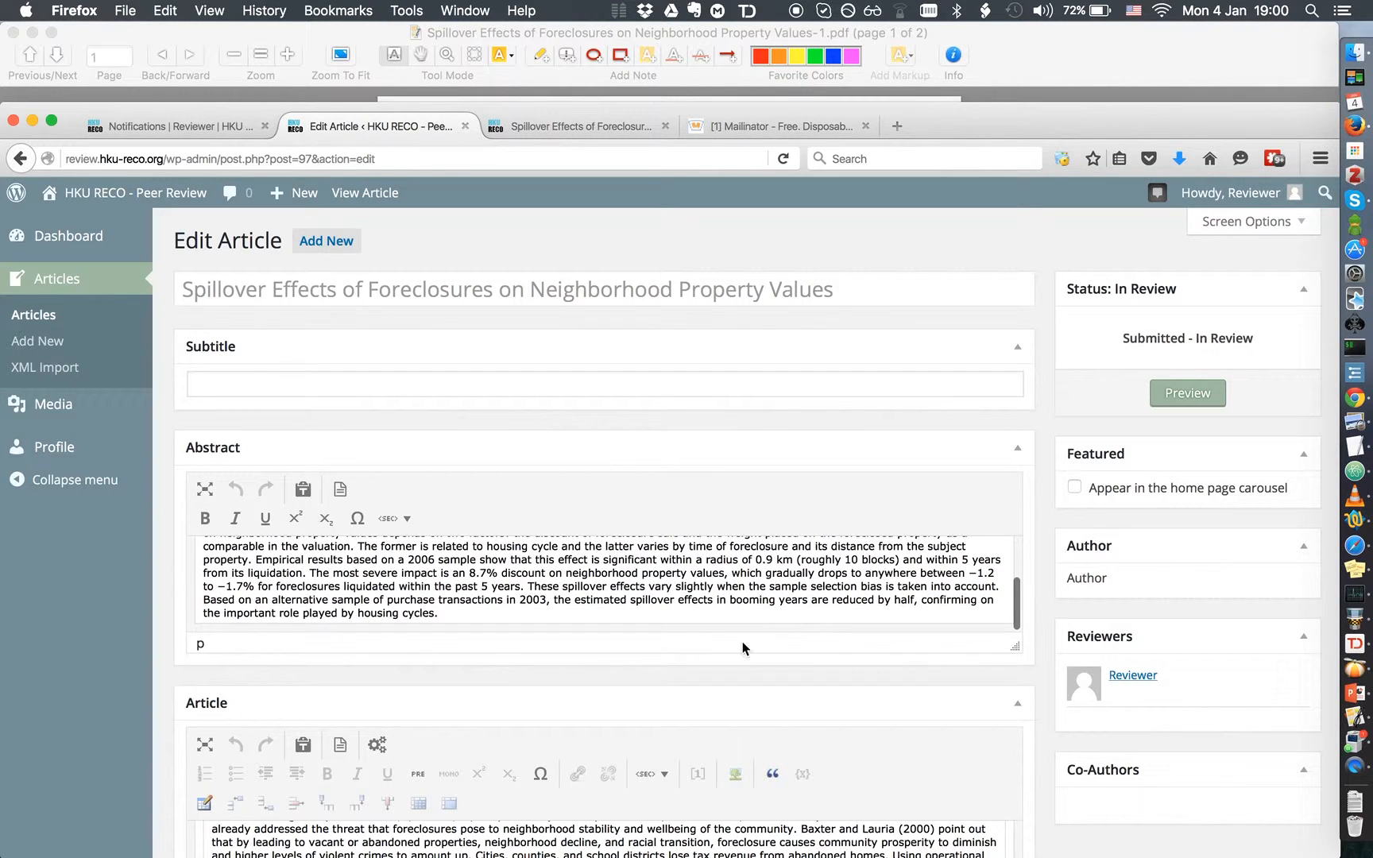
scroll(624, 779, down, 4)
scroll(624, 778, down, 10)
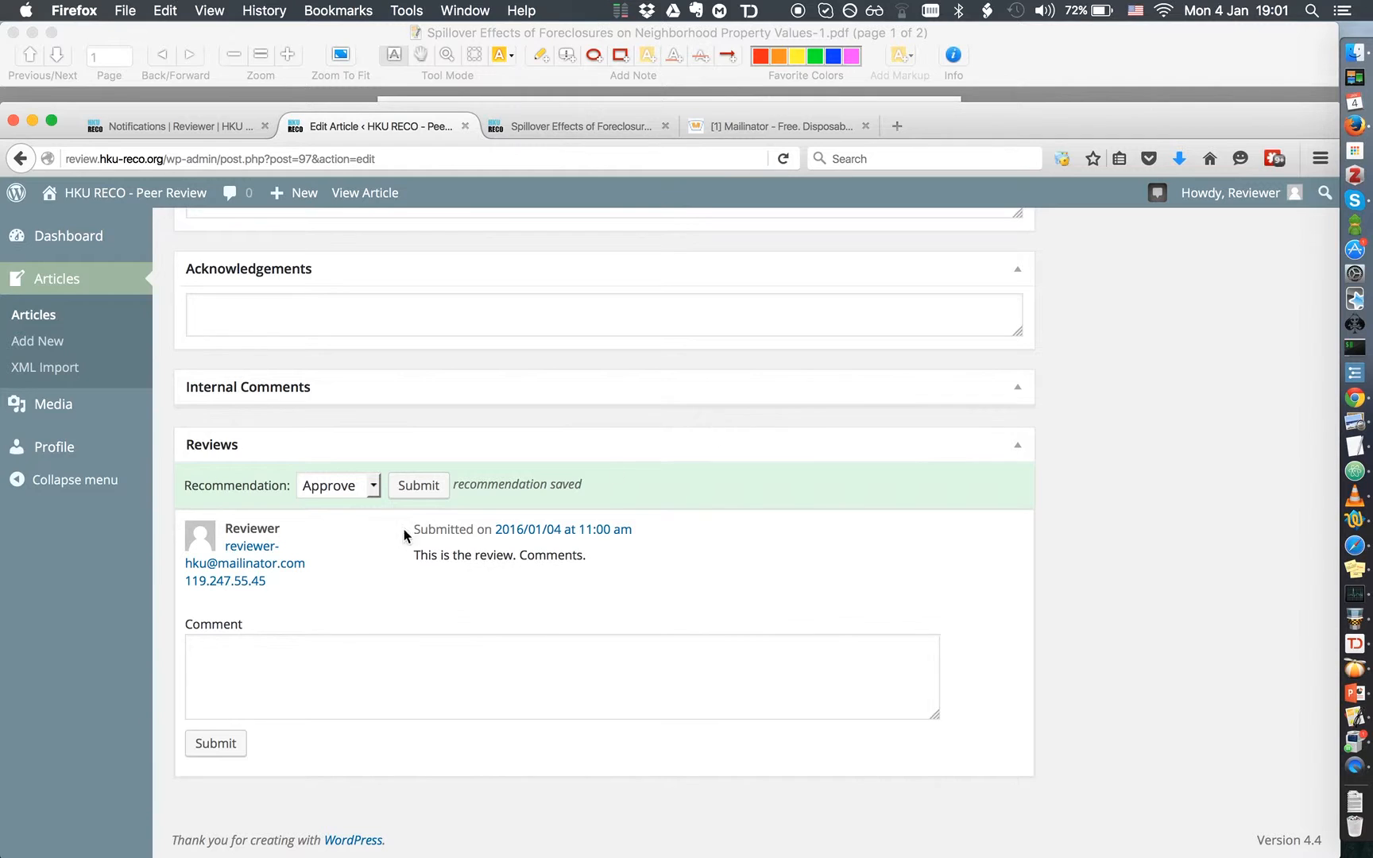
key(super+Tab)
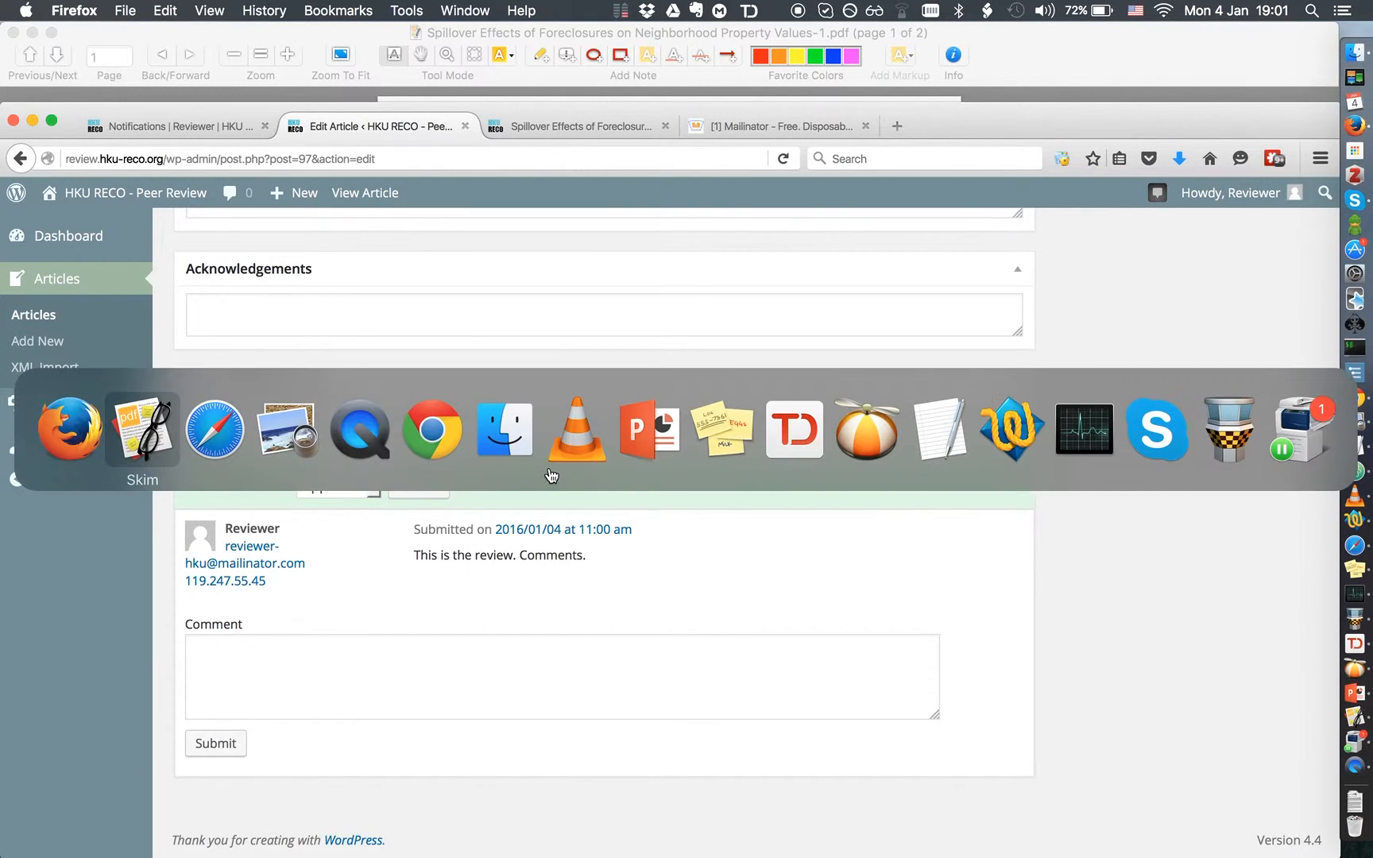
key(super+Tab)
key(super+Tab)
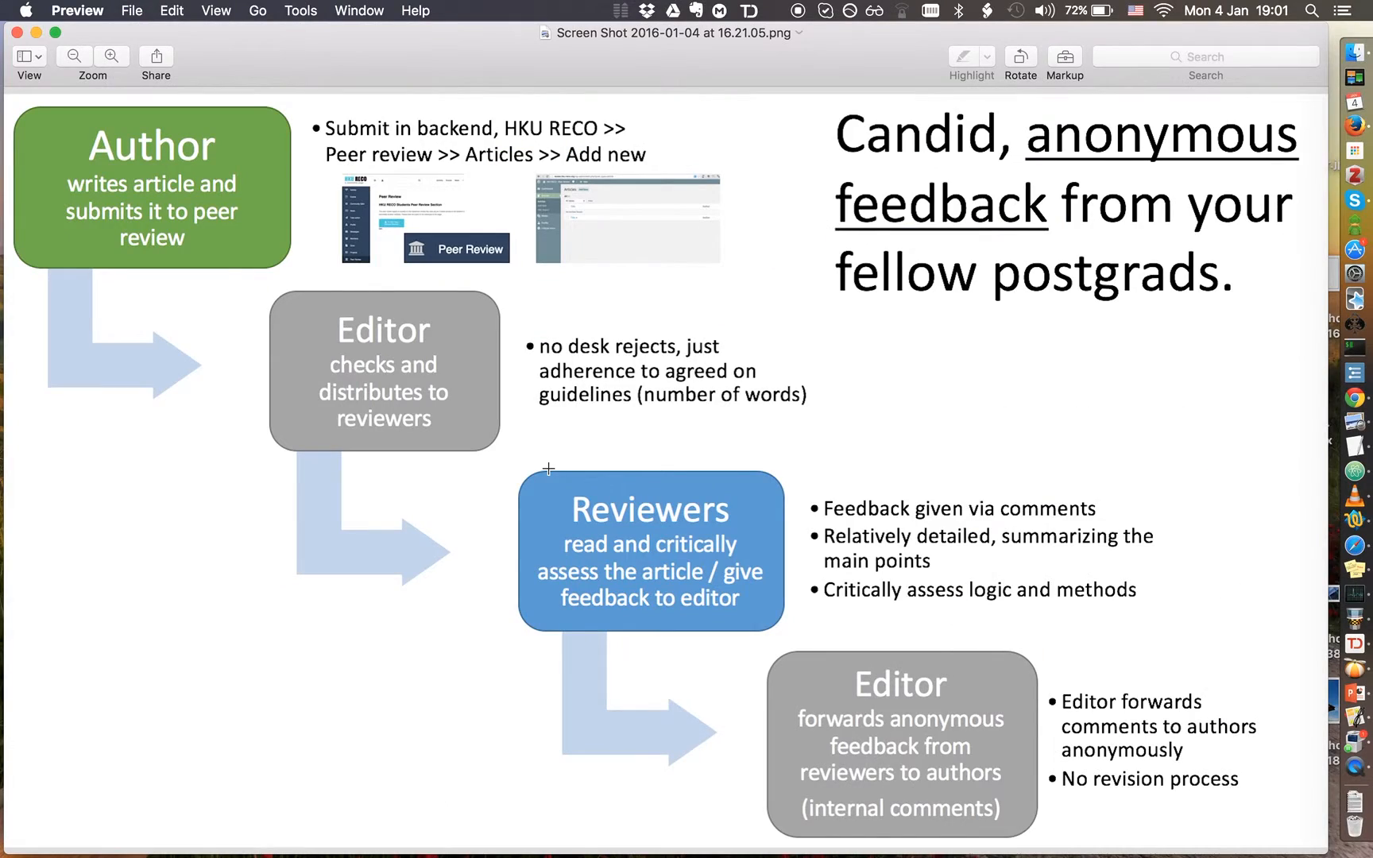